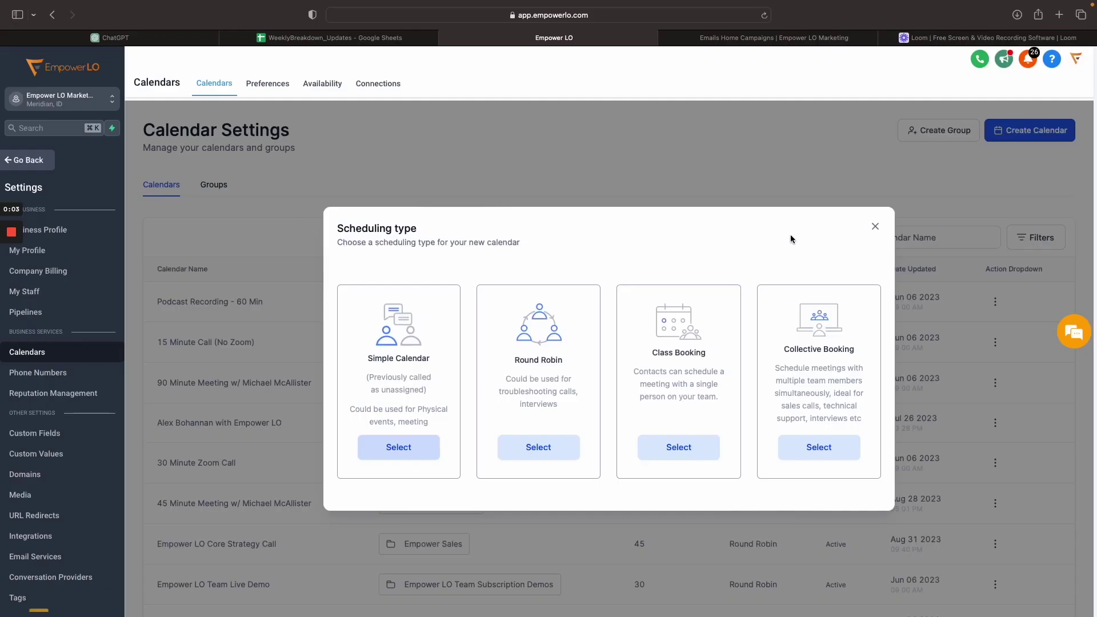
Close the scheduling type dialog to return to the Calendar Settings list.
{"action": "left_click", "coordinate": [865, 227]}
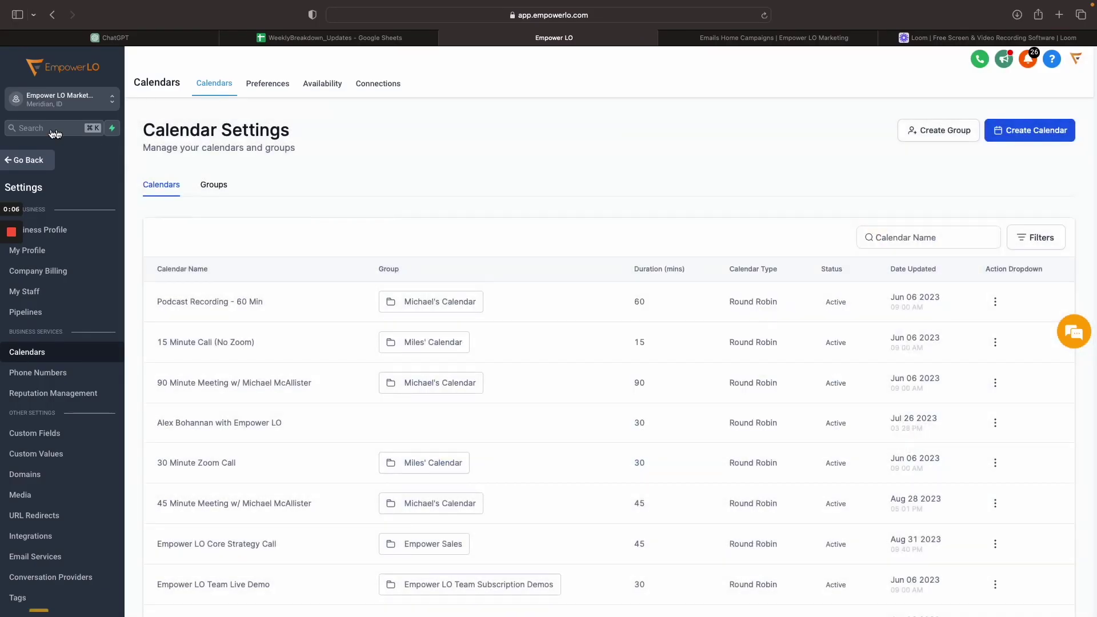
Go from the calendar to Settings and back, then open Calendar Settings to start a new calendar.
{"action": "left_click", "coordinate": [34, 157]}
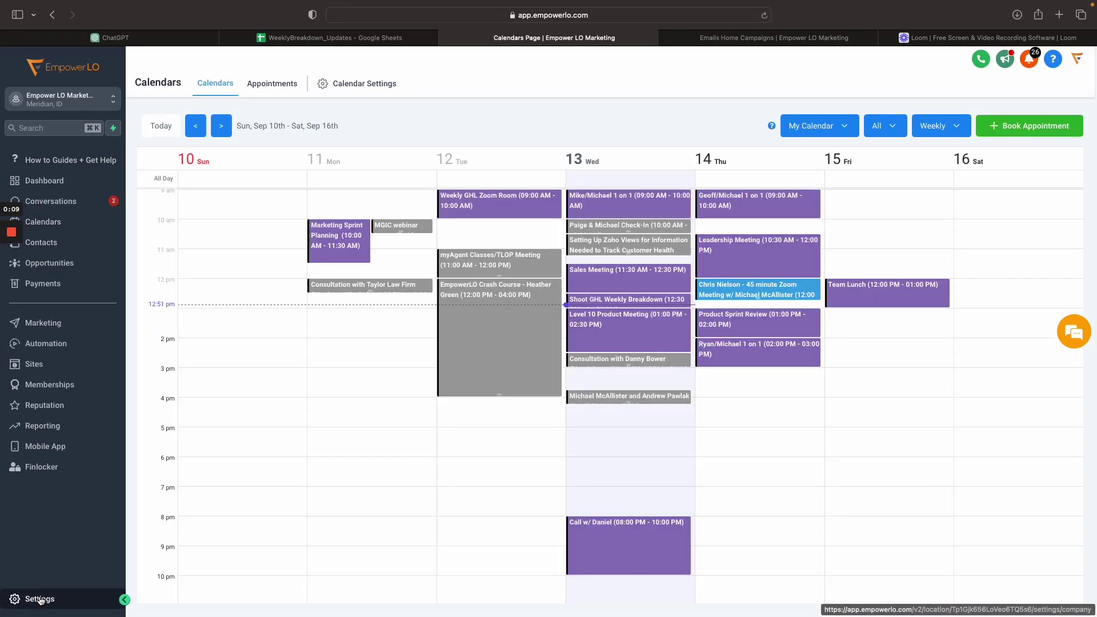
{"action": "left_click", "coordinate": [39, 598]}
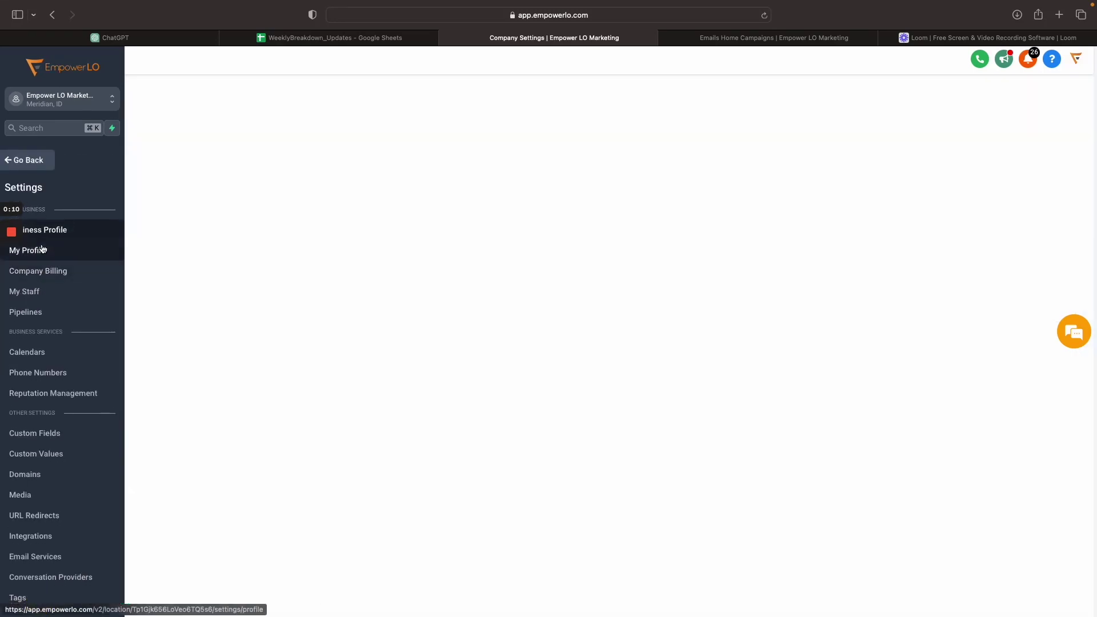
{"action": "left_click", "coordinate": [24, 162]}
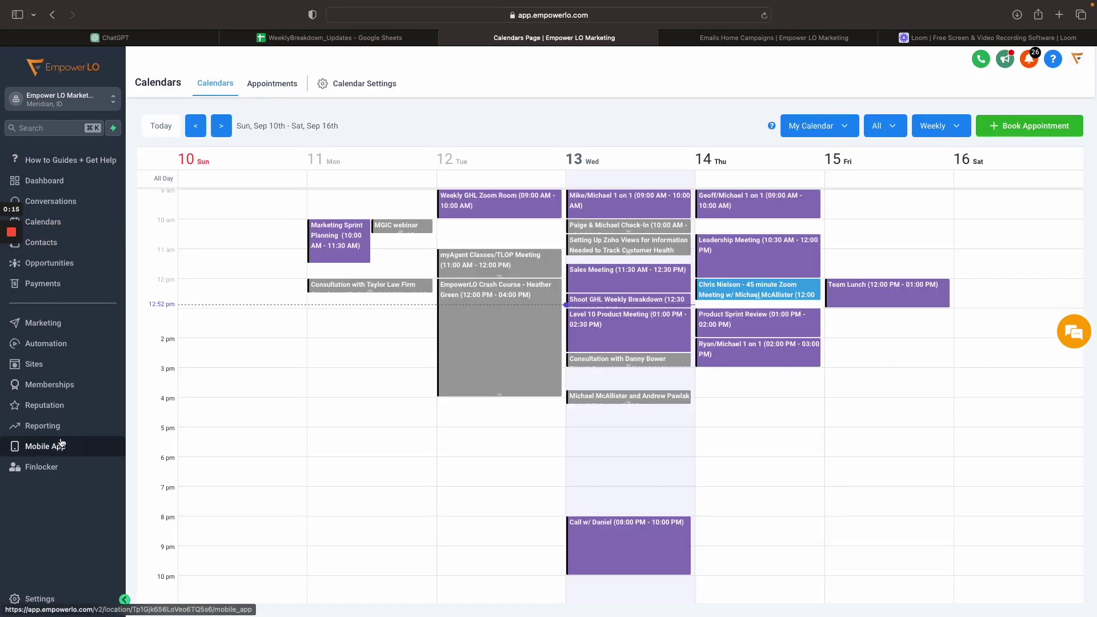
{"action": "left_click", "coordinate": [344, 92]}
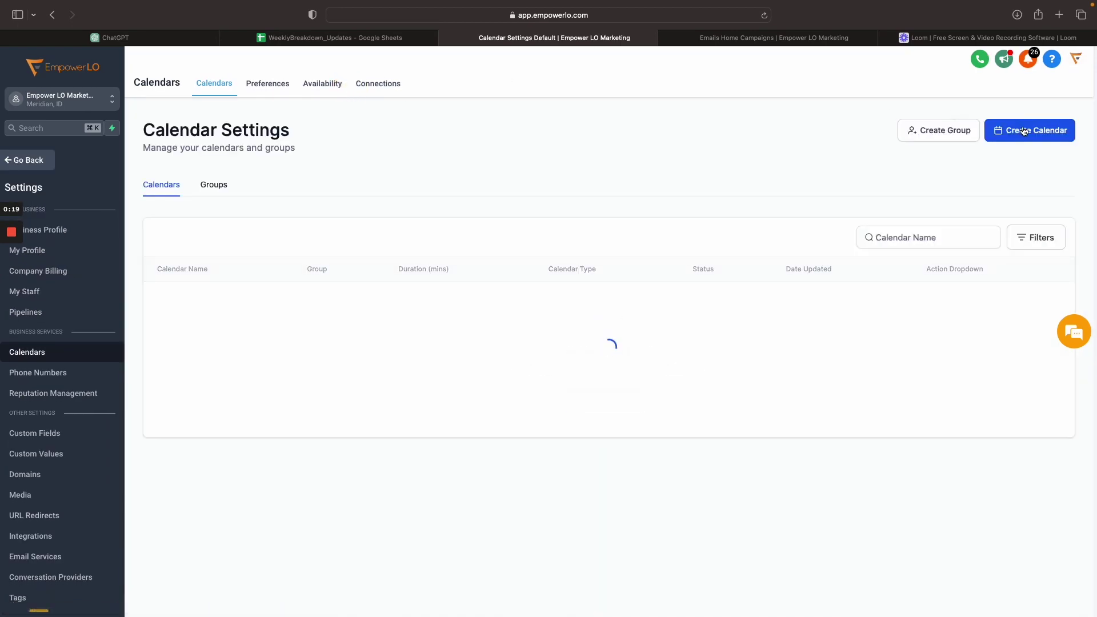
{"action": "left_click", "coordinate": [1024, 131]}
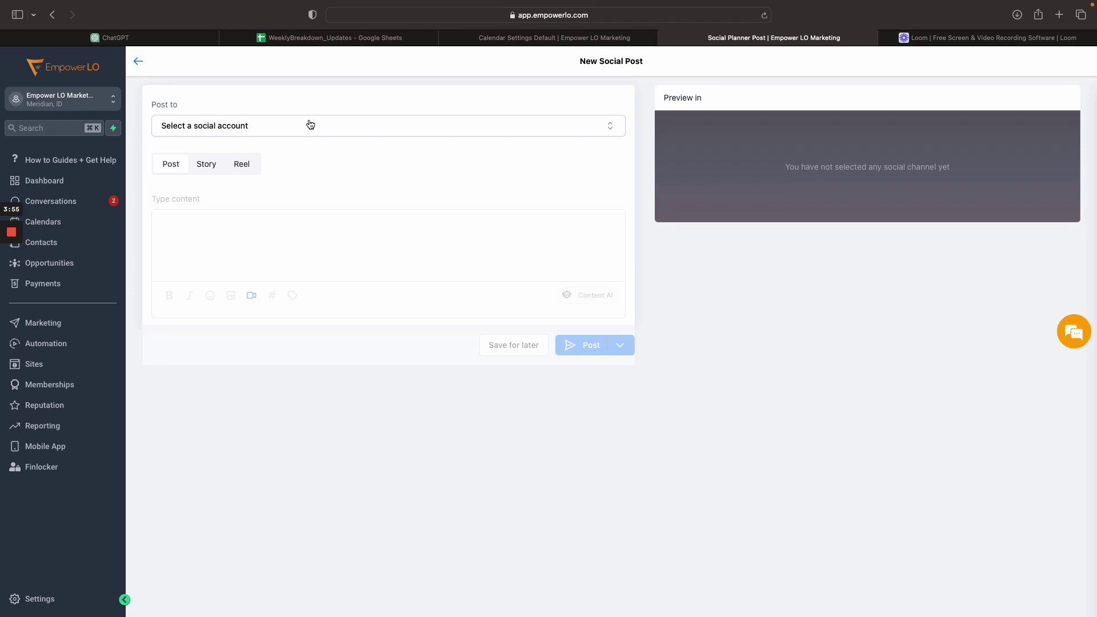
Add both Empower LO accounts, the Go HighLevel page, LinkedIn Empower LO and a personal profile to the post.
{"action": "left_click", "coordinate": [299, 124]}
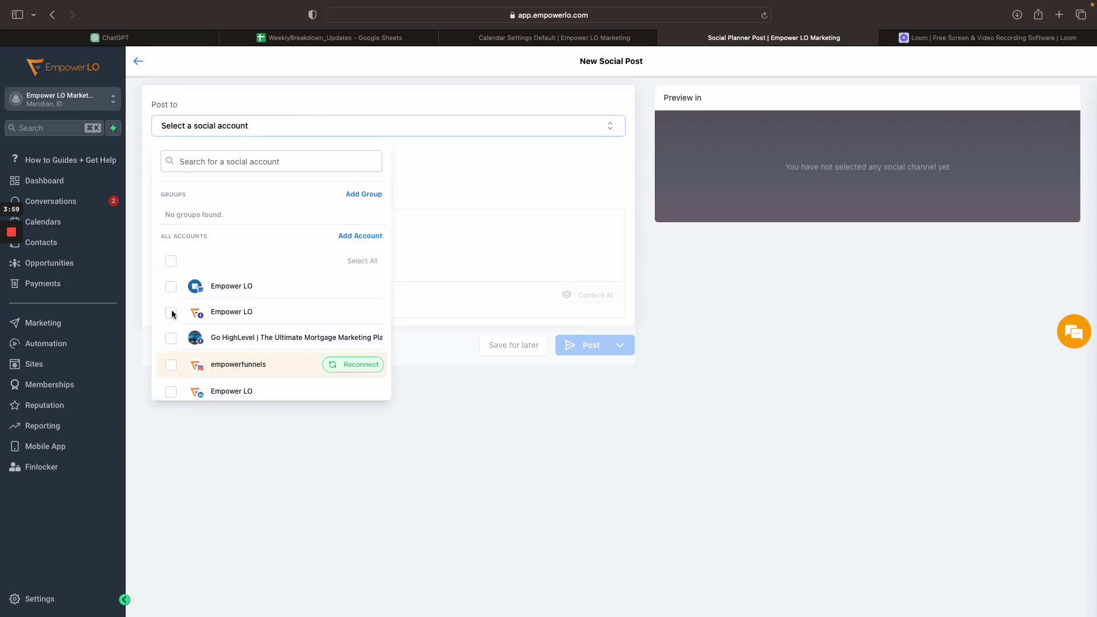
{"action": "left_click", "coordinate": [172, 287]}
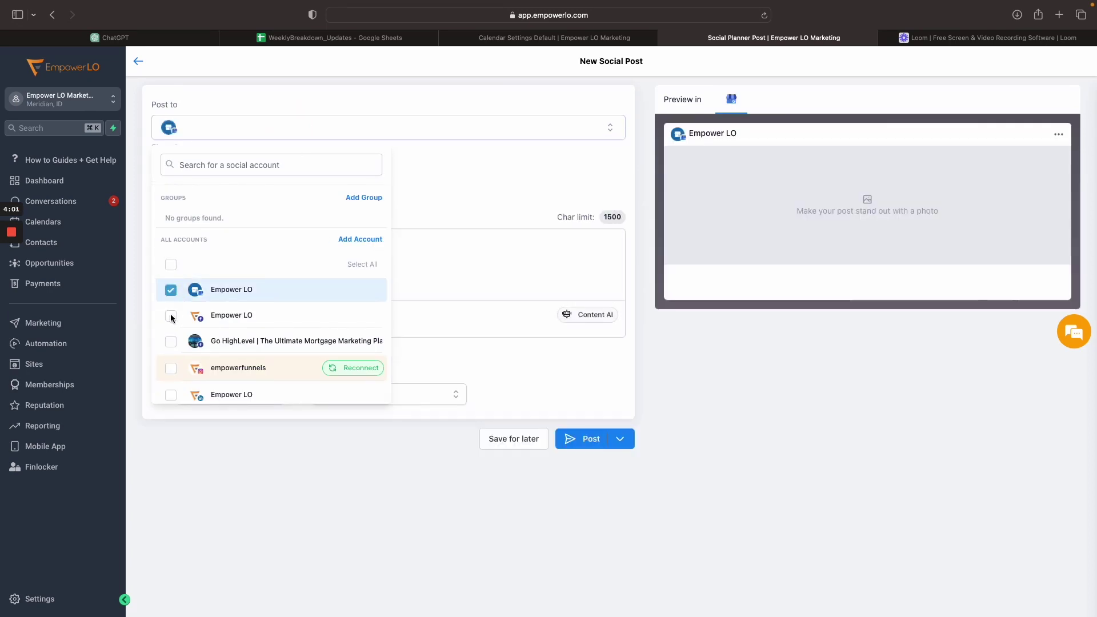
{"action": "left_click", "coordinate": [170, 315]}
{"action": "left_click", "coordinate": [171, 341]}
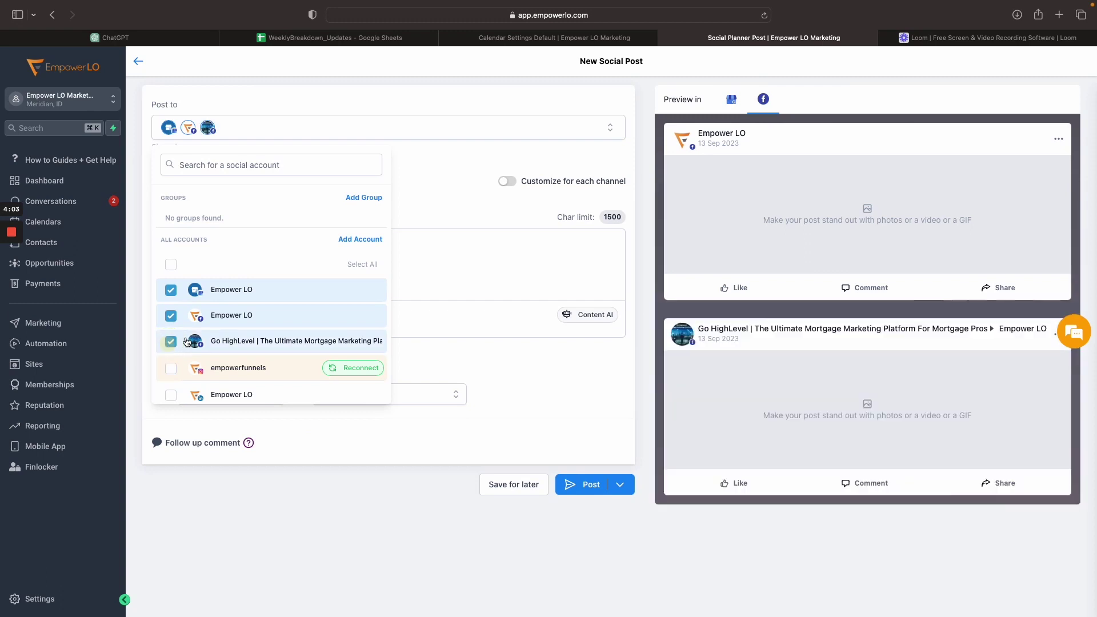
{"action": "scroll", "coordinate": [186, 341], "scroll_direction": "down", "scroll_amount": 1}
{"action": "left_click", "coordinate": [171, 365]}
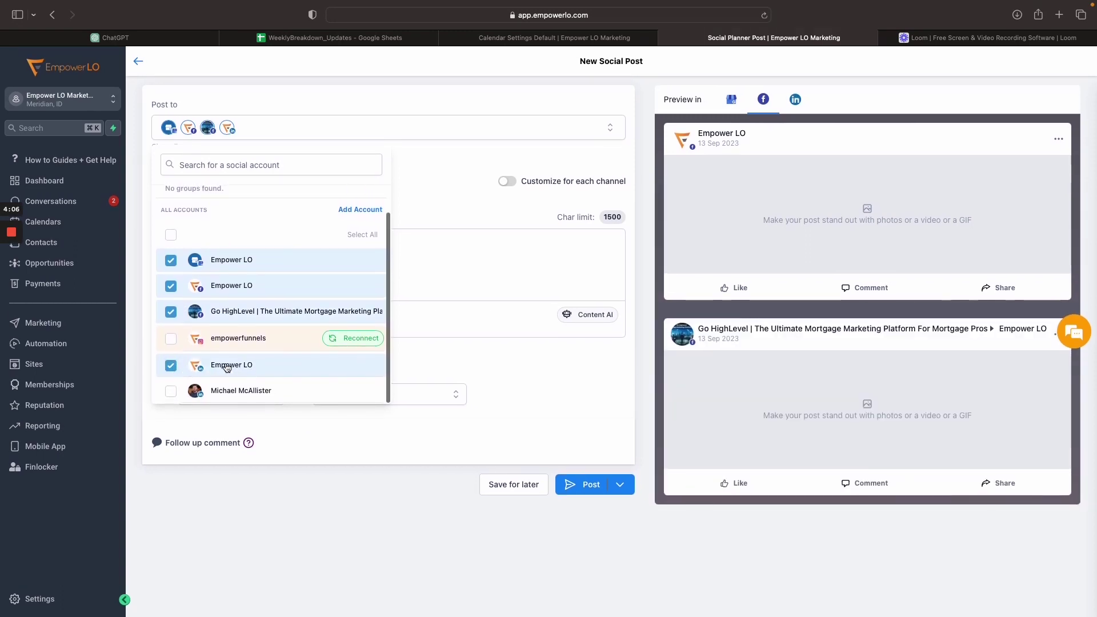
{"action": "left_click", "coordinate": [170, 390]}
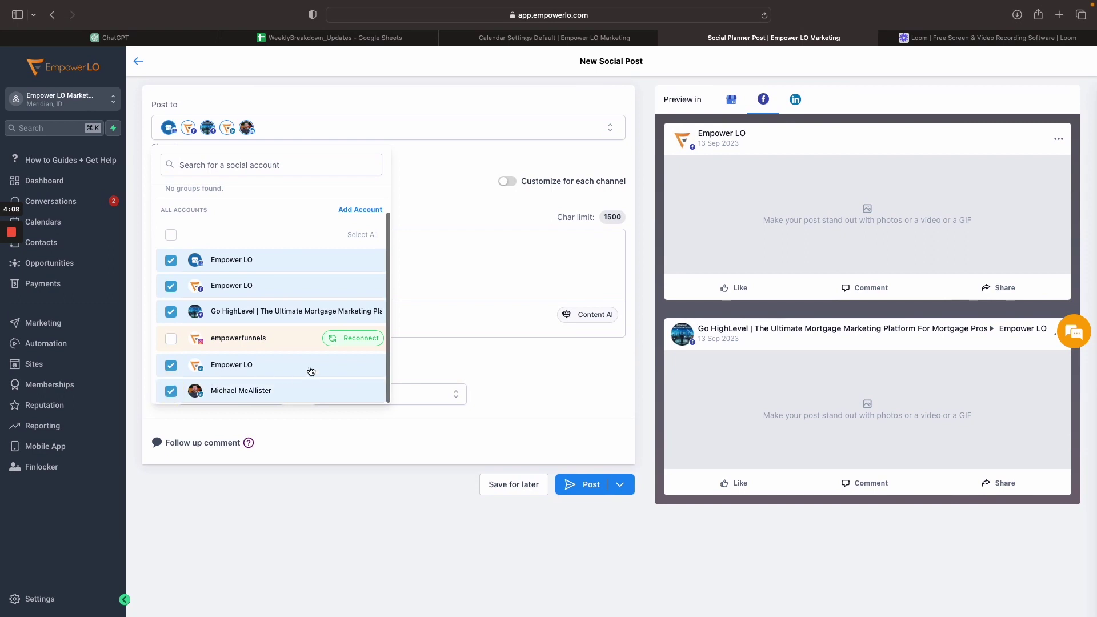
{"action": "left_click", "coordinate": [426, 362]}
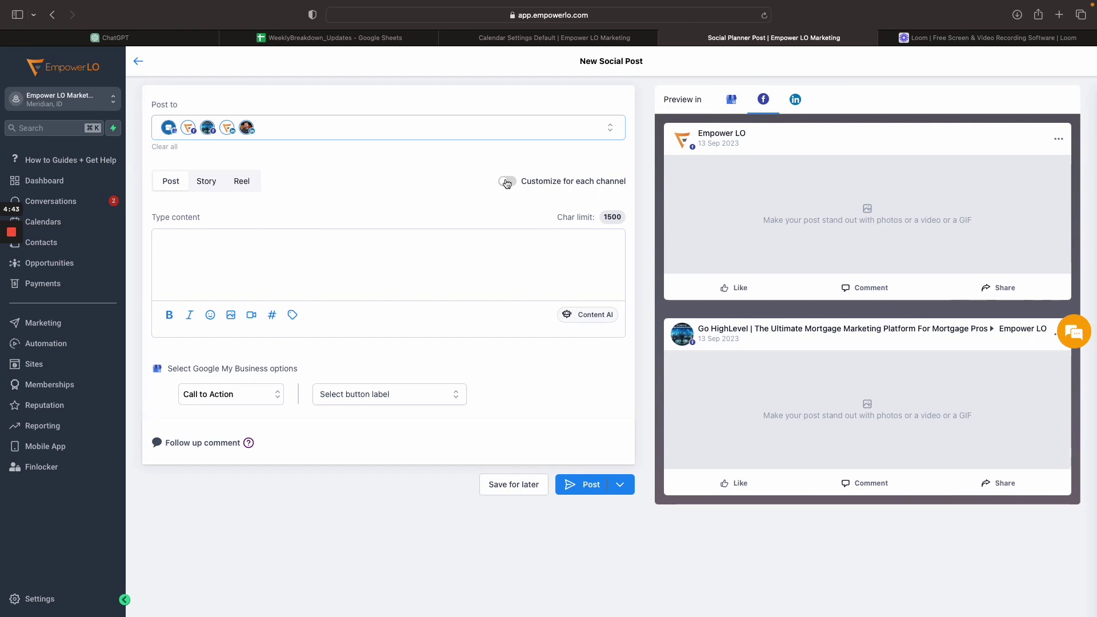
Enable separate content per channel and review the Google My Business version, finishing on the Facebook version.
{"action": "left_click", "coordinate": [506, 182]}
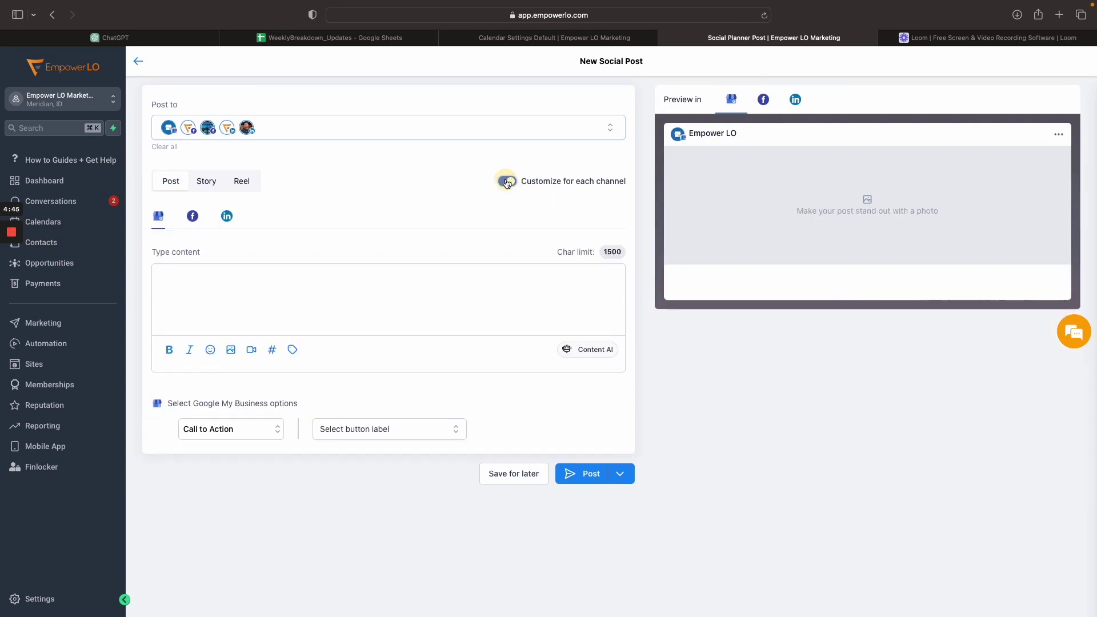
{"action": "left_click", "coordinate": [193, 216]}
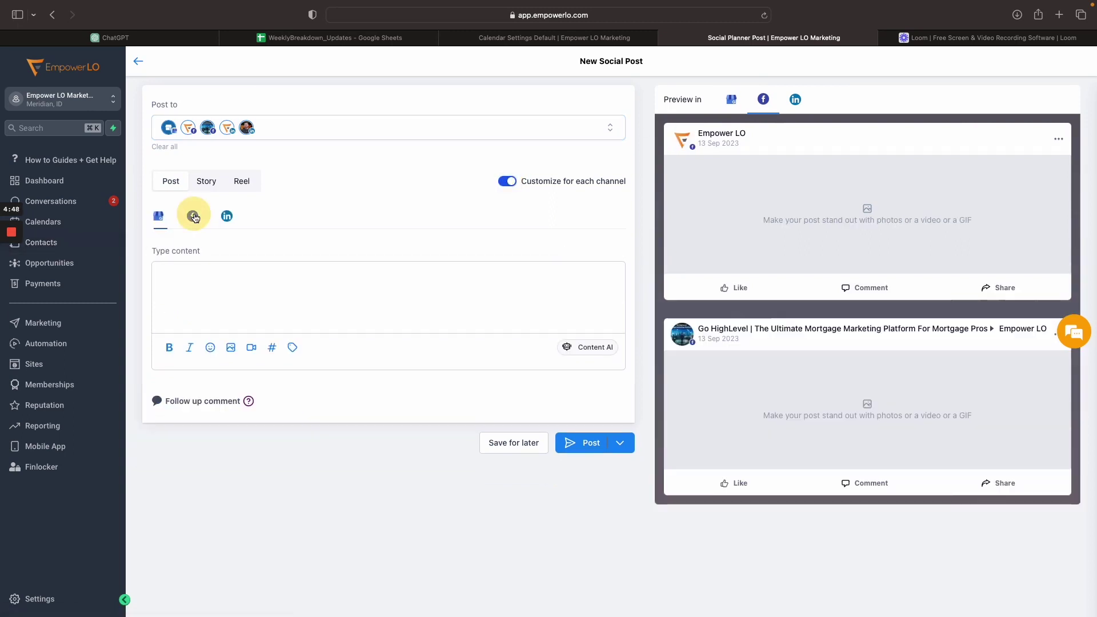
{"action": "left_click", "coordinate": [226, 217]}
{"action": "left_click", "coordinate": [193, 217]}
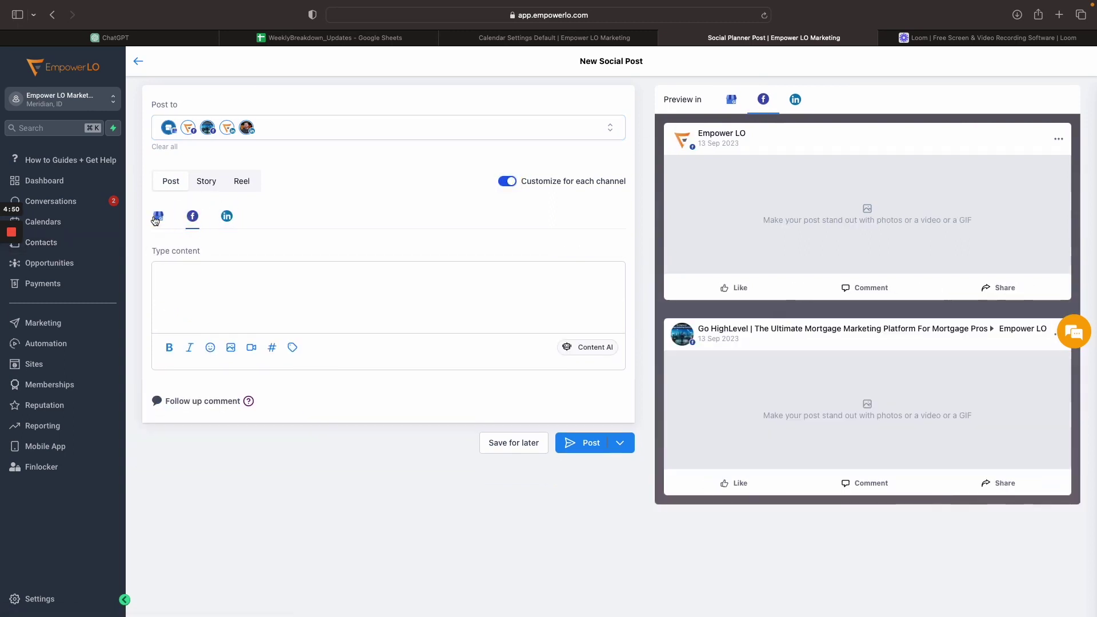
{"action": "left_click", "coordinate": [158, 217]}
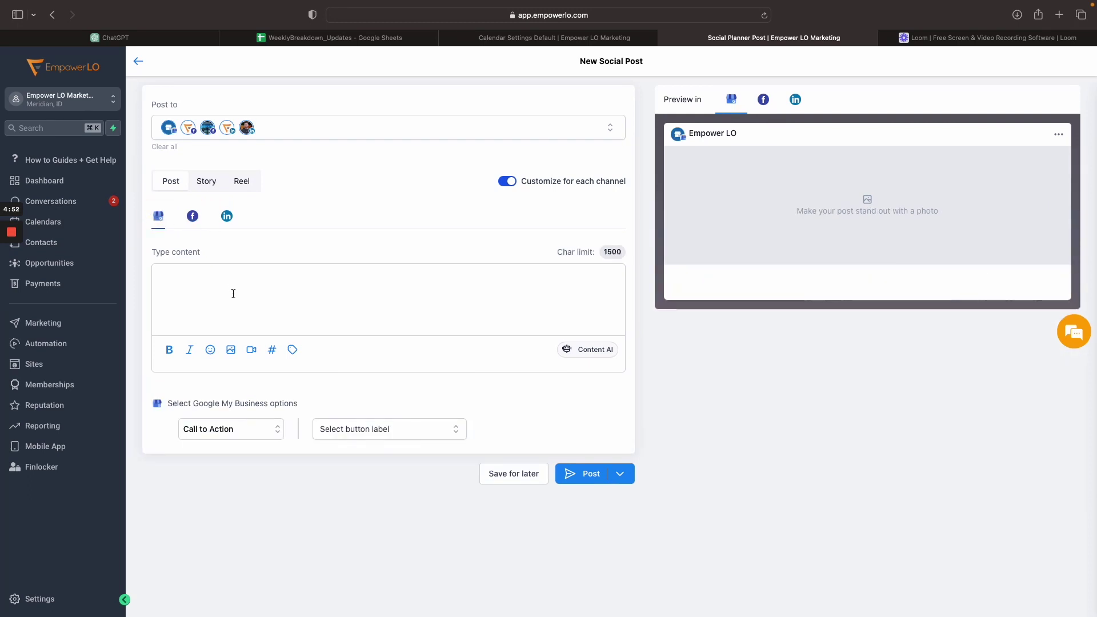
{"action": "left_click", "coordinate": [193, 217]}
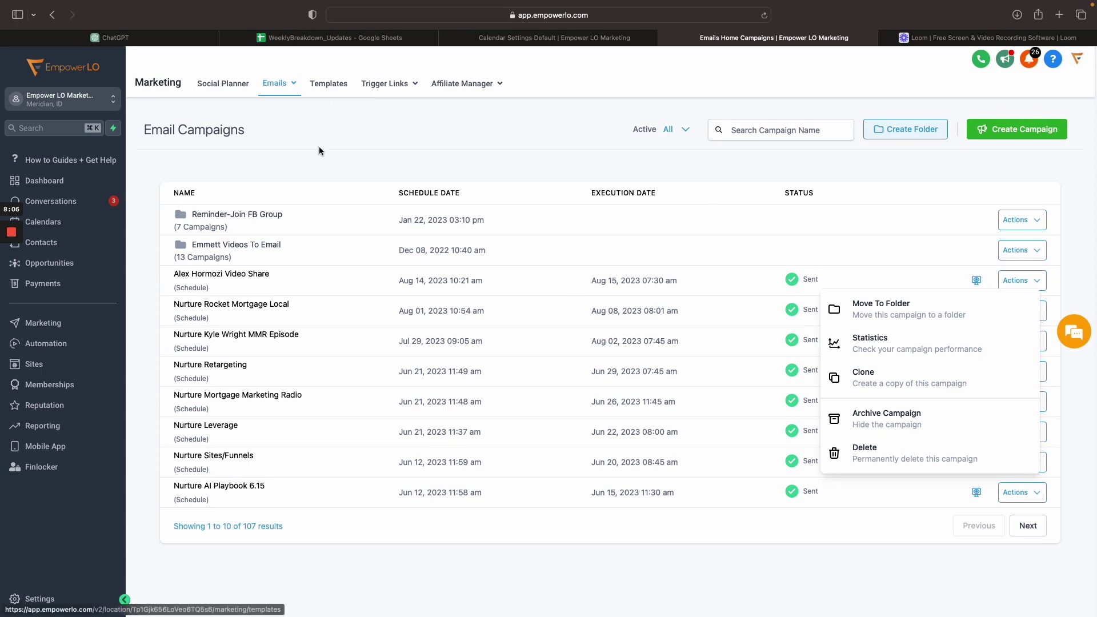
Open Statistics for the Alex Hormozi Video Share campaign from its Actions menu.
{"action": "left_click", "coordinate": [279, 85]}
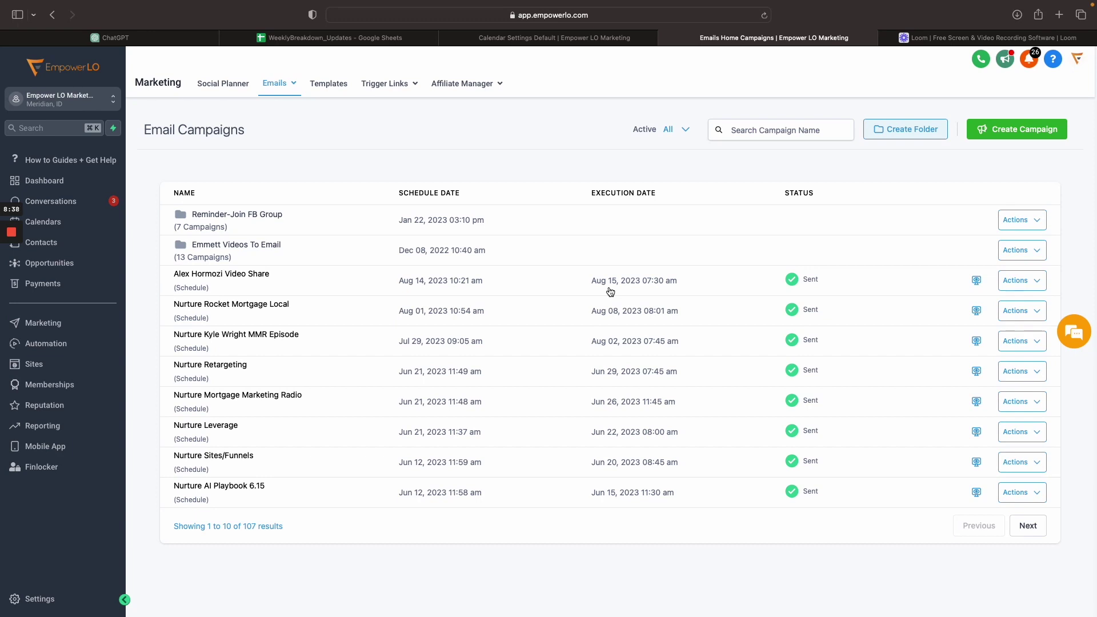
{"action": "left_click", "coordinate": [1016, 282]}
{"action": "left_click", "coordinate": [924, 346]}
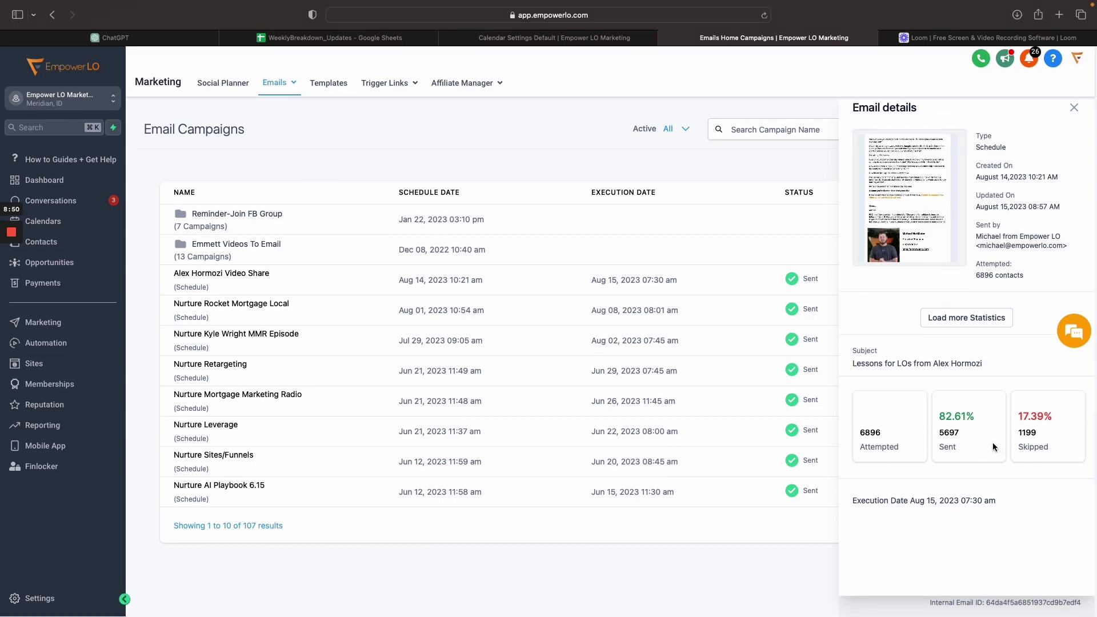
Load the full Alex Hormozi Video Share statistics and list the recipients who opened it.
{"action": "left_click", "coordinate": [978, 322]}
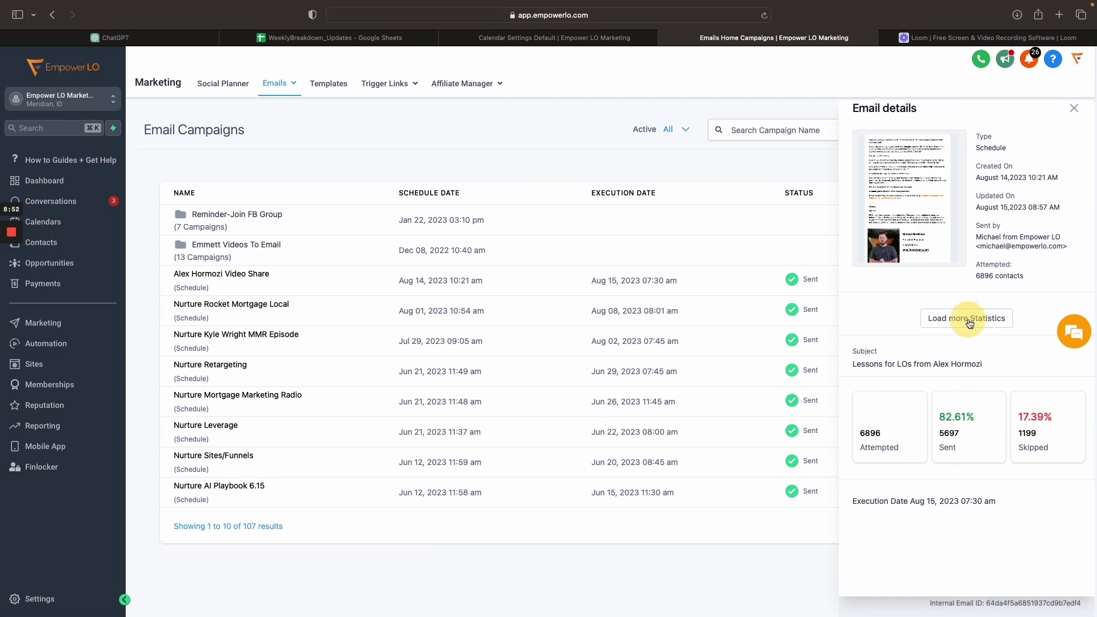
{"action": "scroll", "coordinate": [568, 338], "scroll_direction": "down", "scroll_amount": 10}
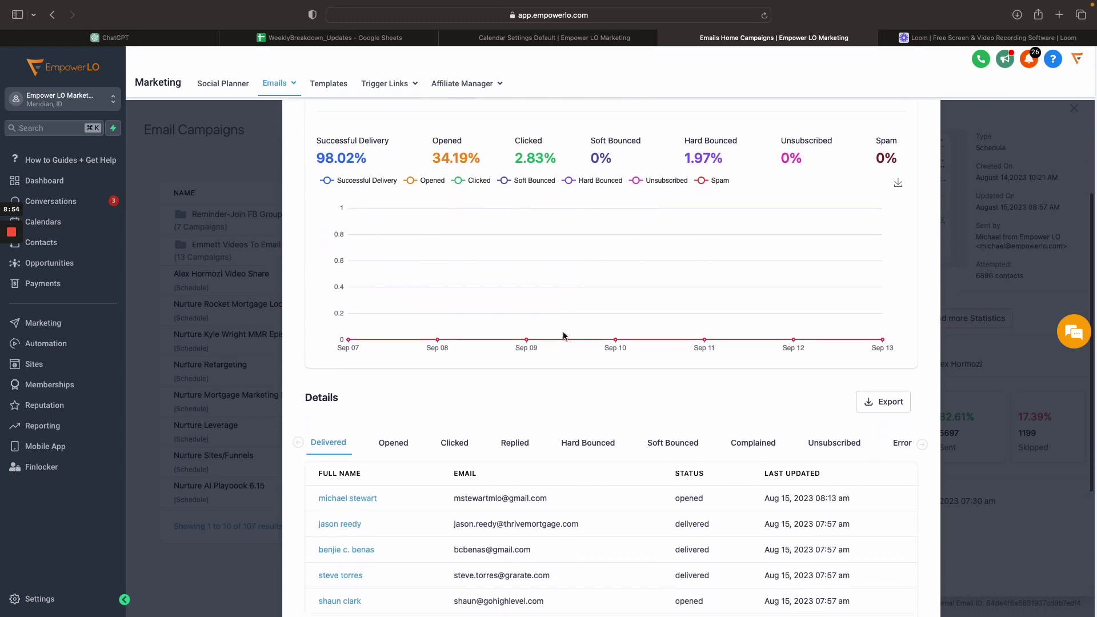
{"action": "scroll", "coordinate": [739, 337], "scroll_direction": "up", "scroll_amount": 10}
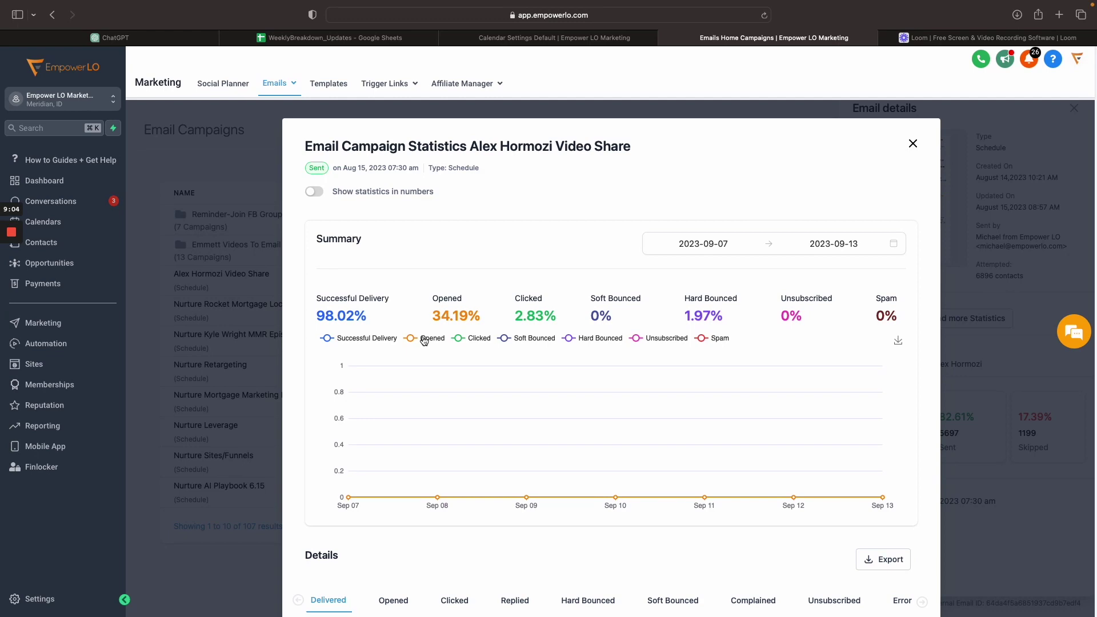
{"action": "scroll", "coordinate": [657, 342], "scroll_direction": "down", "scroll_amount": 6}
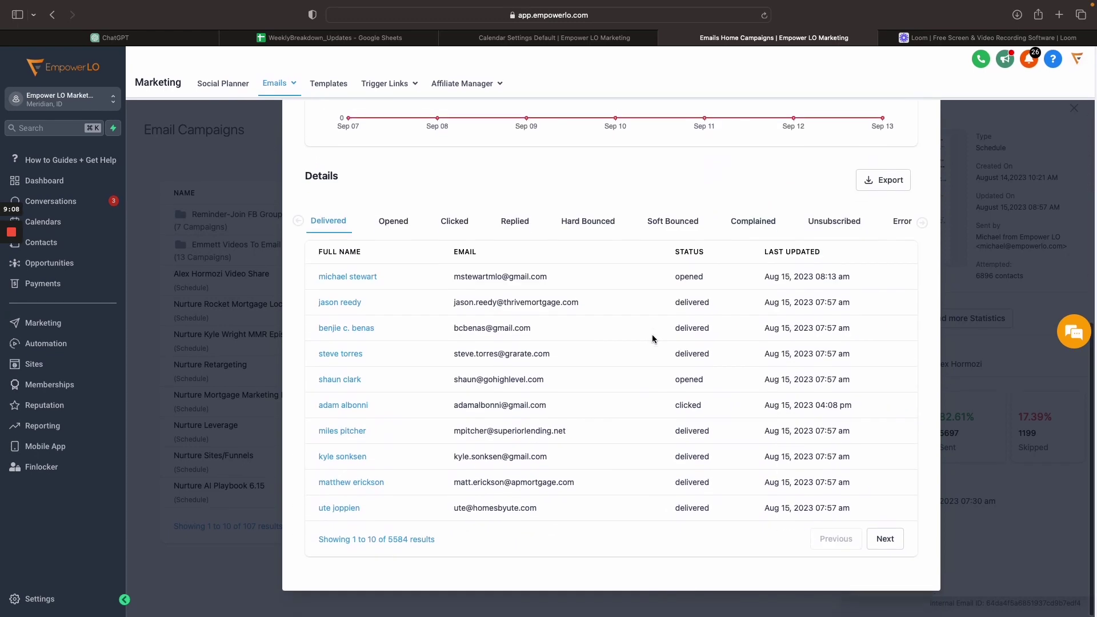
{"action": "scroll", "coordinate": [652, 338], "scroll_direction": "up", "scroll_amount": 8}
{"action": "scroll", "coordinate": [649, 337], "scroll_direction": "down", "scroll_amount": 8}
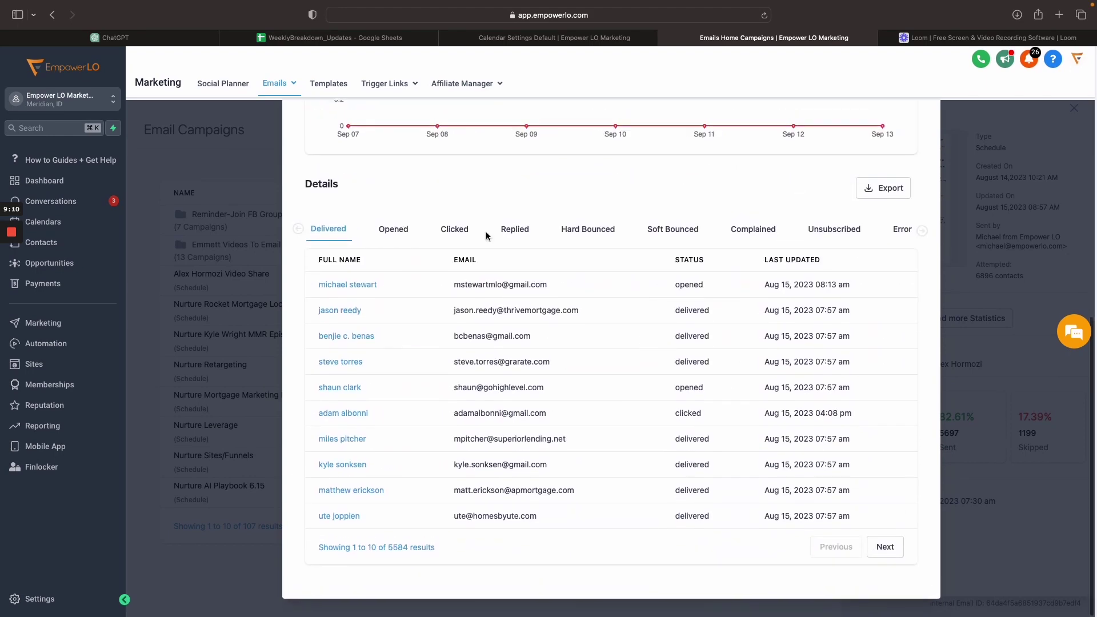
{"action": "left_click", "coordinate": [393, 229]}
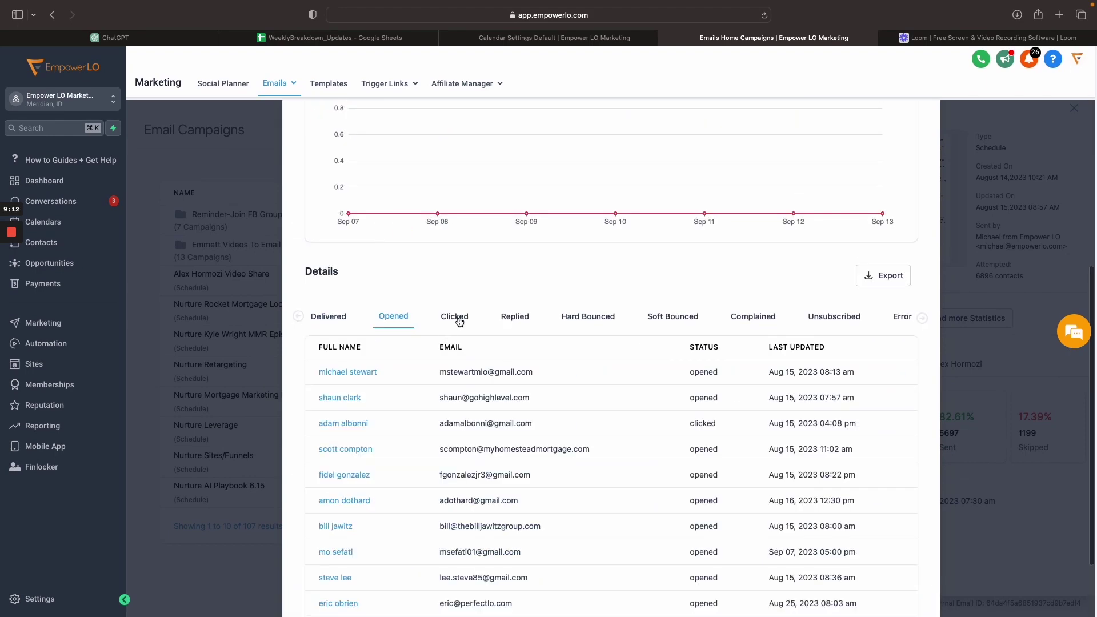
{"action": "scroll", "coordinate": [459, 322], "scroll_direction": "up", "scroll_amount": 5}
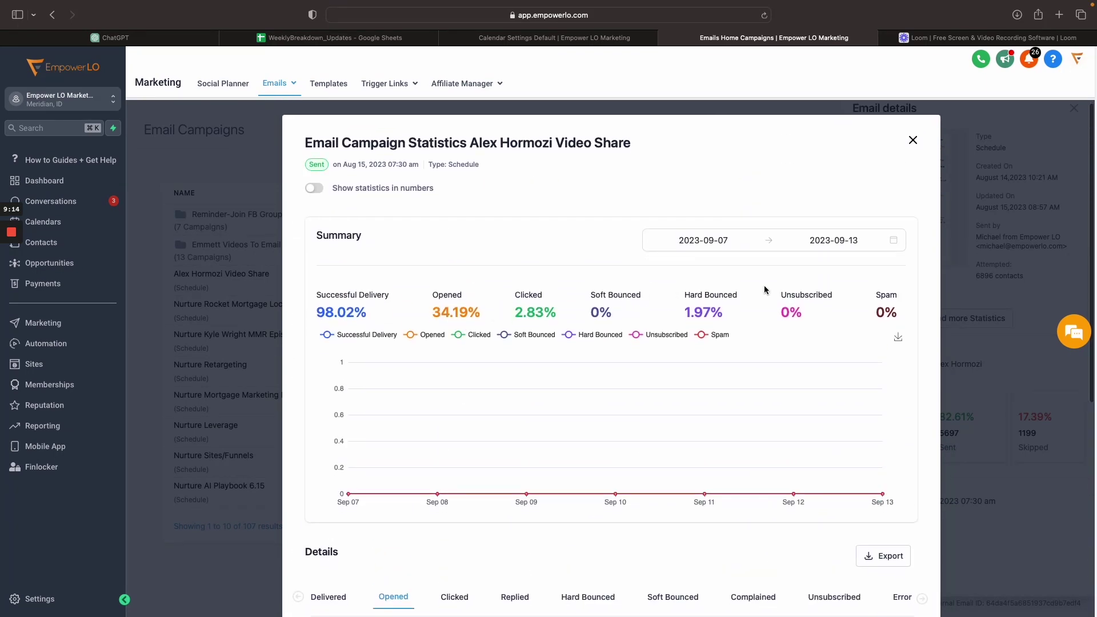
{"action": "scroll", "coordinate": [810, 286], "scroll_direction": "up", "scroll_amount": 1}
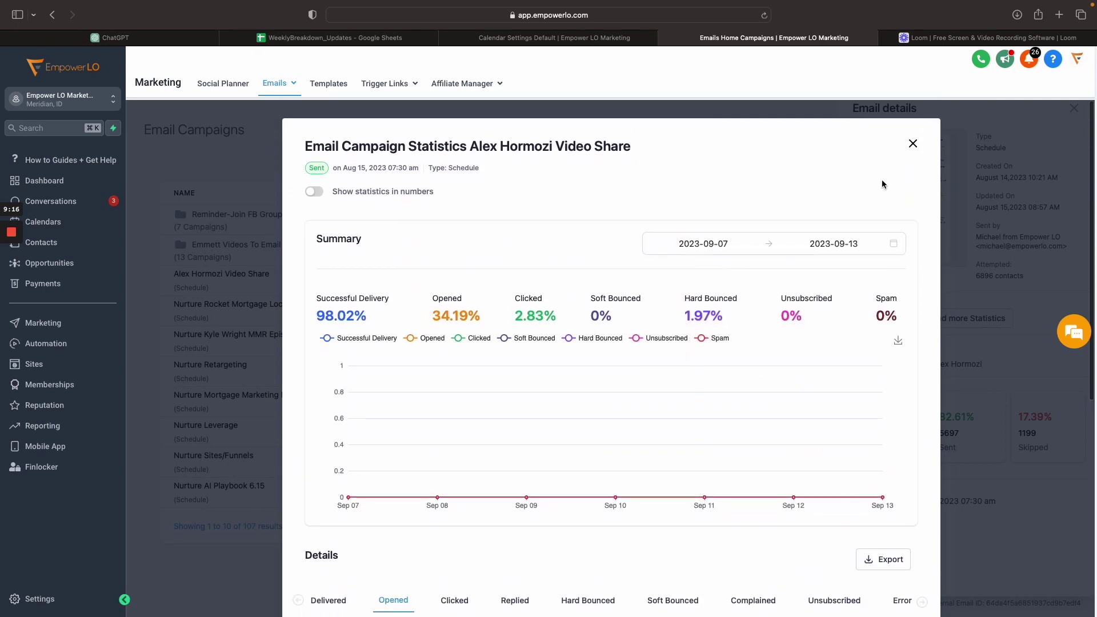